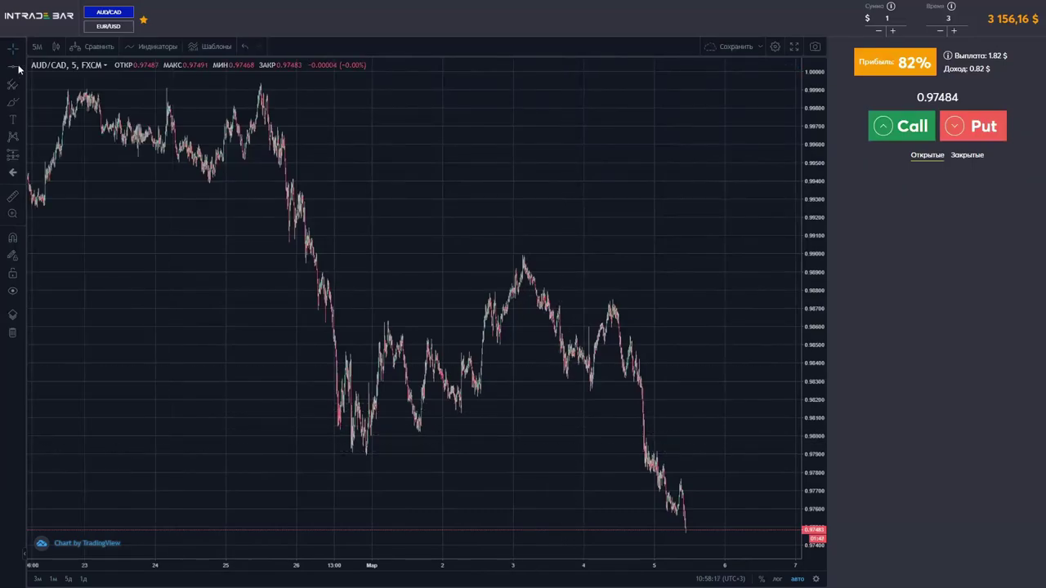
Make the dashed level line yellow and add two more horizontal levels near 0.97772.
{"action": "left_click", "coordinate": [431, 73]}
{"action": "left_click", "coordinate": [446, 98]}
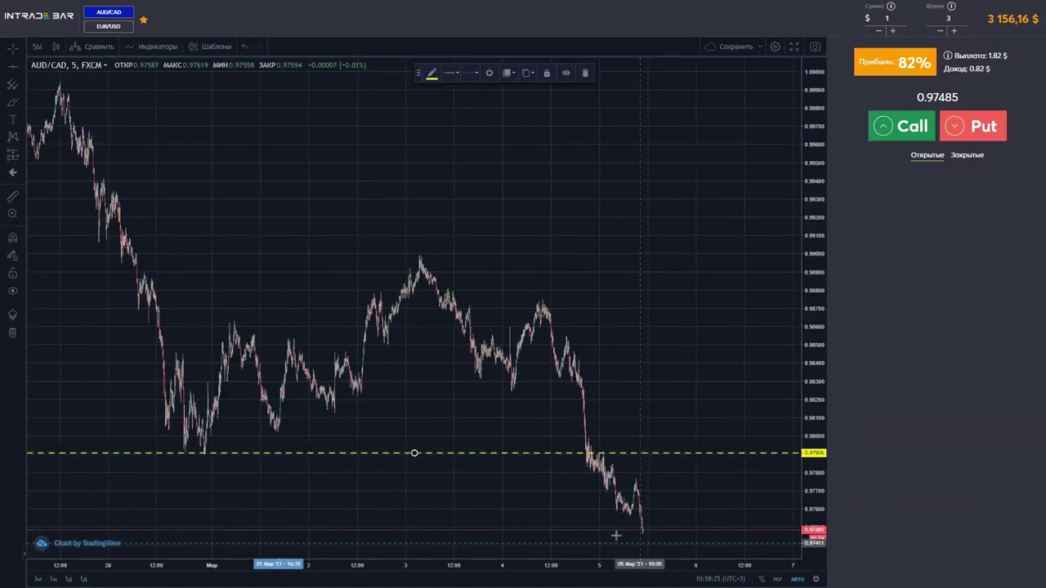
{"action": "left_click", "coordinate": [557, 477]}
{"action": "left_click", "coordinate": [557, 511]}
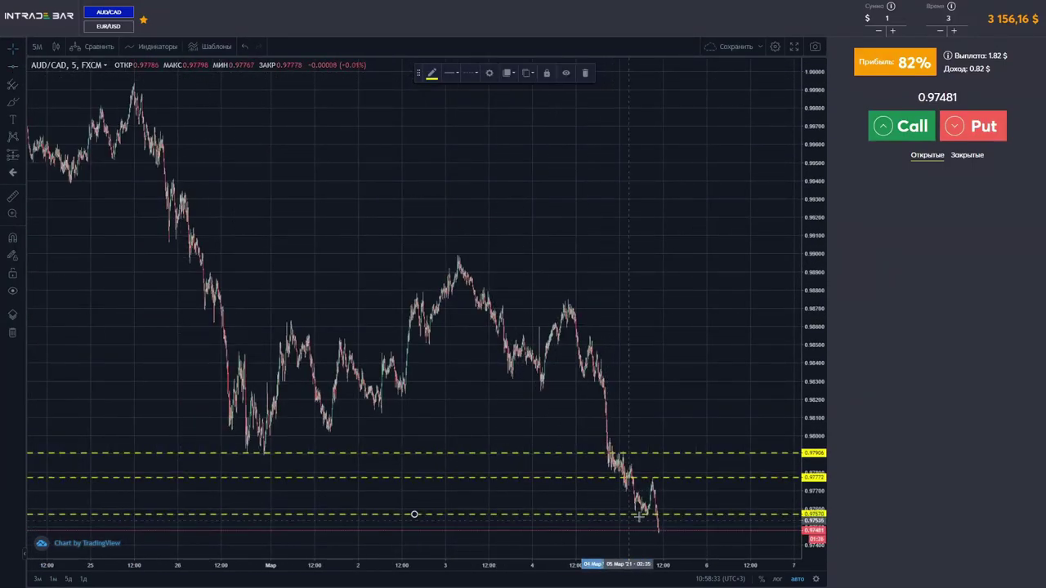
{"action": "scroll", "coordinate": [285, 446], "scroll_direction": "up", "scroll_amount": 3}
Draw a descending trend line from an earlier candle top to the later peak.
{"action": "left_click", "coordinate": [19, 65]}
{"action": "left_click", "coordinate": [82, 223]}
{"action": "left_click", "coordinate": [499, 380]}
{"action": "left_click", "coordinate": [610, 448]}
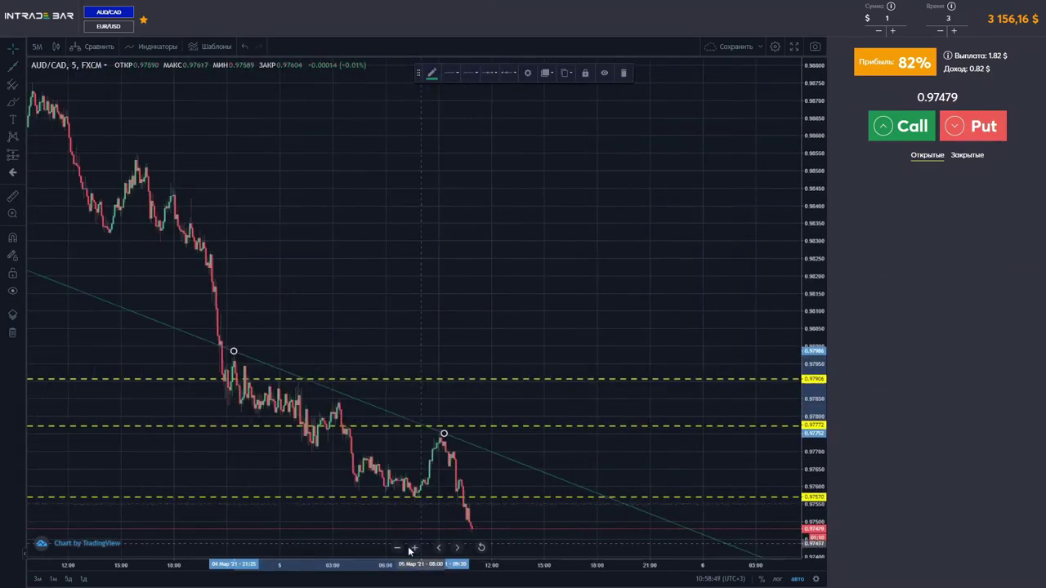
Move the middle level line down to about 0.97725.
{"action": "scroll", "coordinate": [414, 437], "scroll_direction": "up", "scroll_amount": 2}
{"action": "scroll", "coordinate": [490, 482], "scroll_direction": "up", "scroll_amount": 2}
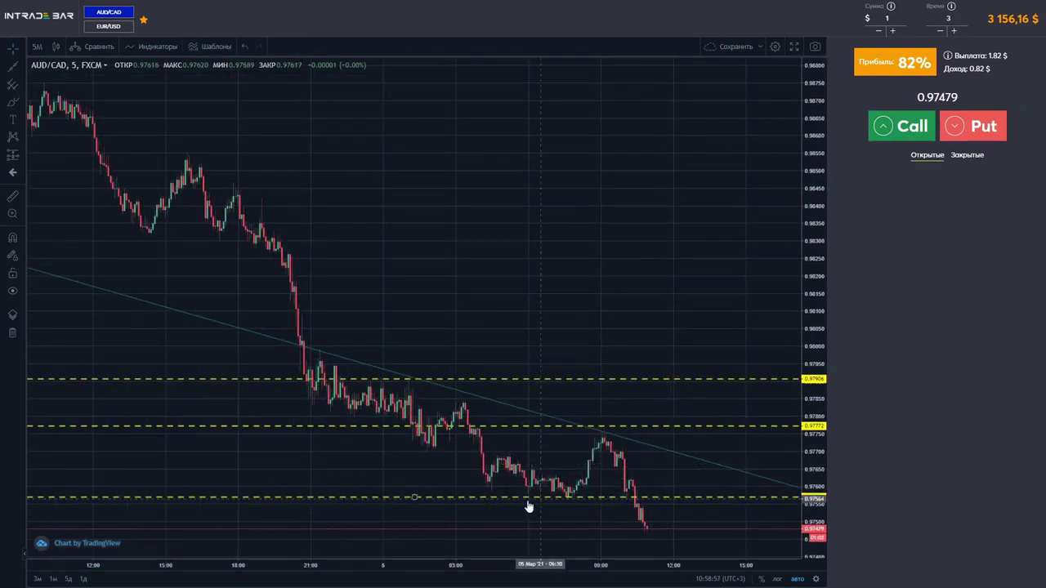
{"action": "left_click_drag", "start_coordinate": [502, 426], "coordinate": [502, 441]}
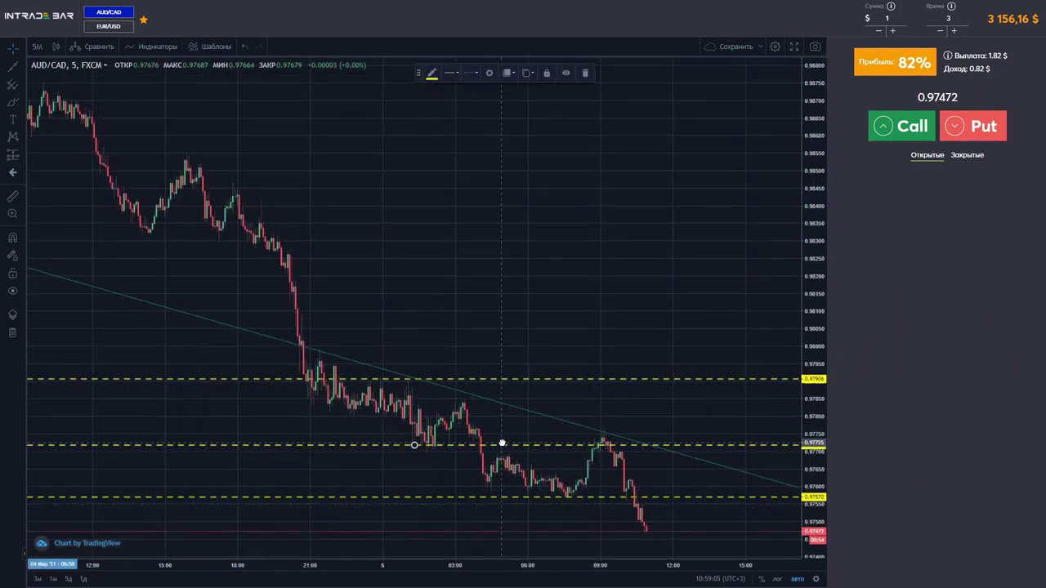
On hourly candles, add a horizontal support level below the price at 0.97440.
{"action": "scroll", "coordinate": [500, 437], "scroll_direction": "up", "scroll_amount": 3}
{"action": "scroll", "coordinate": [500, 433], "scroll_direction": "down", "scroll_amount": 5}
{"action": "left_click", "coordinate": [37, 47]}
{"action": "left_click", "coordinate": [57, 167]}
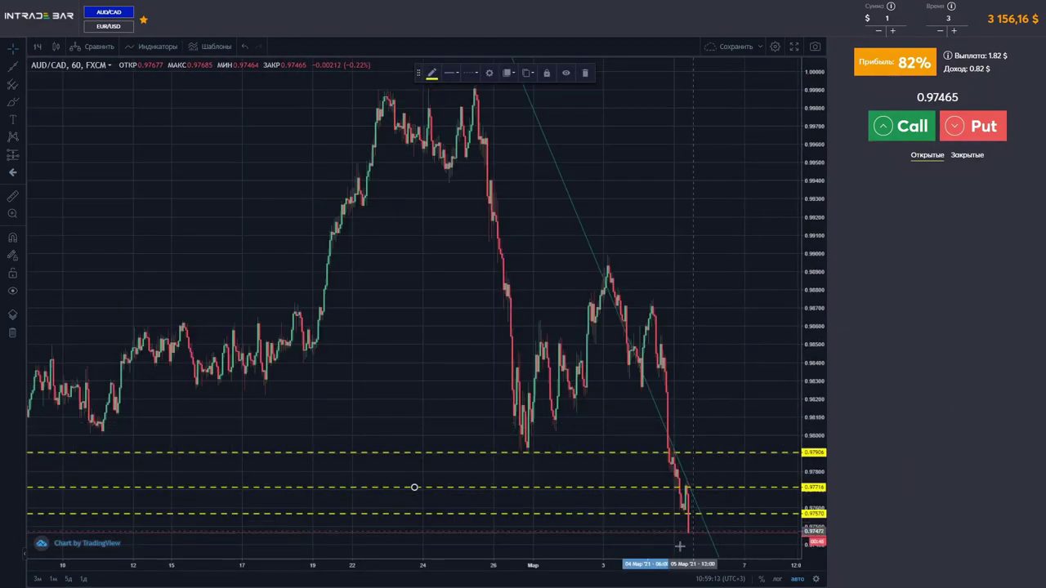
{"action": "left_click", "coordinate": [17, 72]}
{"action": "left_click", "coordinate": [81, 145]}
{"action": "left_click", "coordinate": [309, 531]}
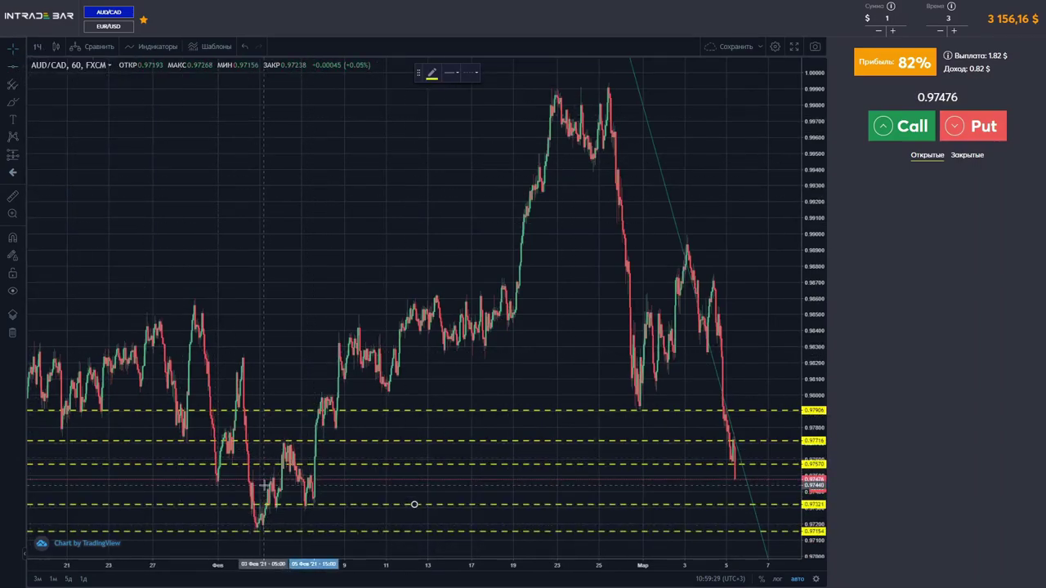
Return the chart to 5-minute candles, then switch to 15-minute candles.
{"action": "scroll", "coordinate": [591, 471], "scroll_direction": "up", "scroll_amount": 3}
{"action": "left_click", "coordinate": [35, 46]}
{"action": "left_click", "coordinate": [52, 109]}
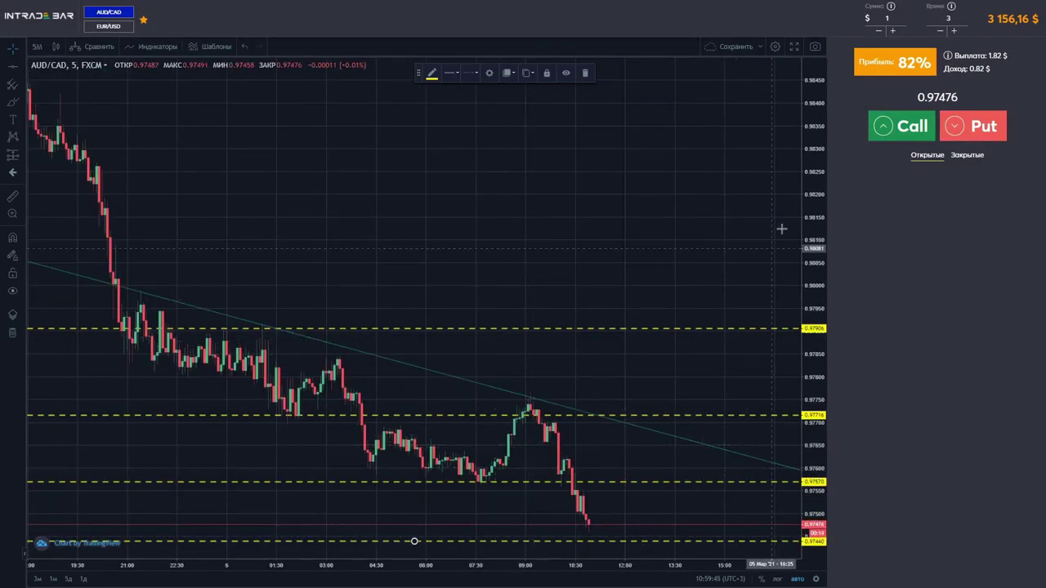
{"action": "left_click", "coordinate": [37, 47]}
{"action": "left_click", "coordinate": [49, 100]}
{"action": "type", "text": "31"}
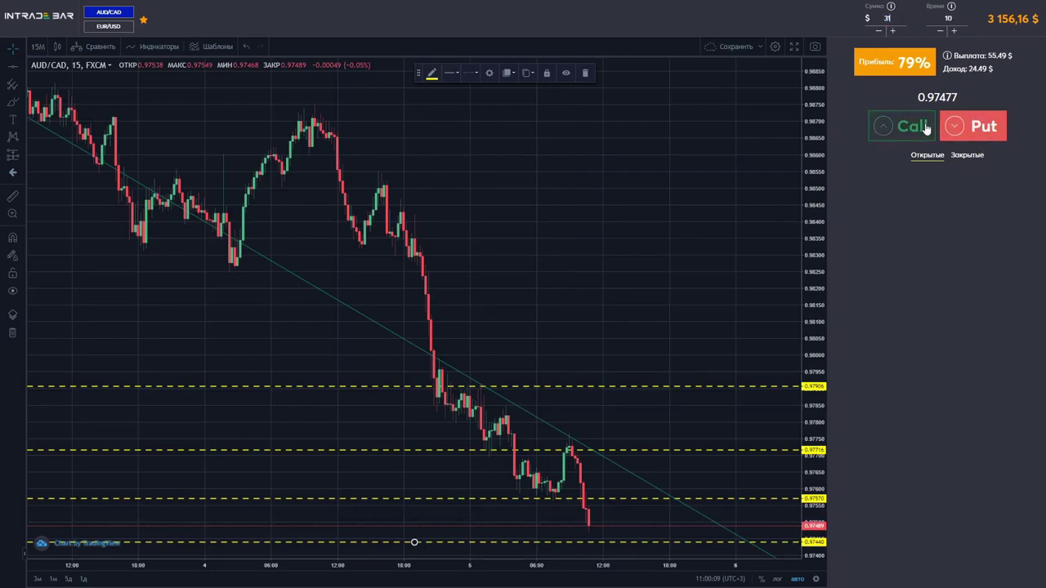
Review the 5-minute and 15-minute charts, then open a 31 $ Call with 10-minute expiry.
{"action": "left_click", "coordinate": [37, 46]}
{"action": "left_click", "coordinate": [49, 83]}
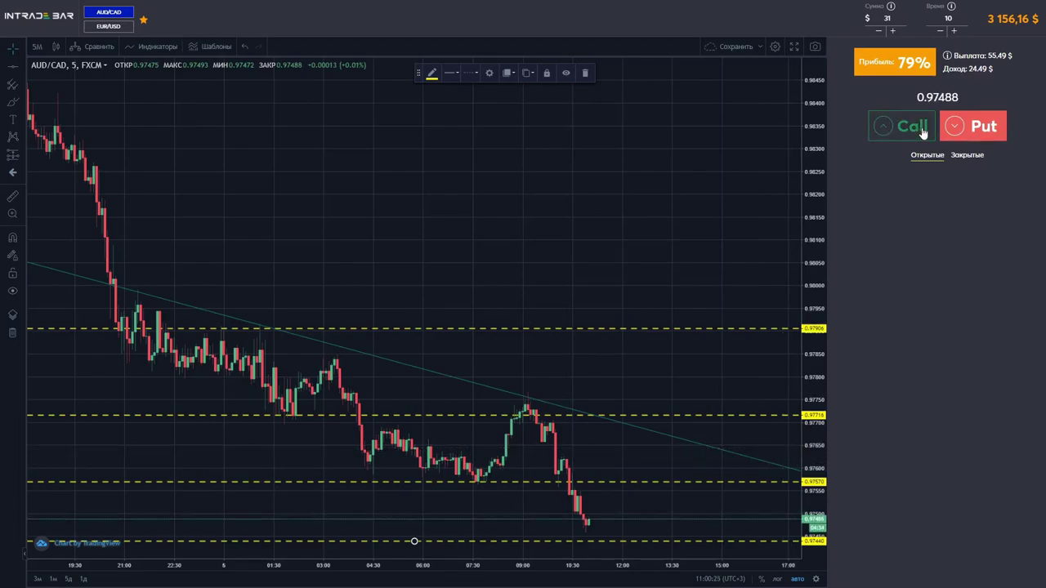
{"action": "left_click", "coordinate": [37, 47]}
{"action": "left_click", "coordinate": [68, 114]}
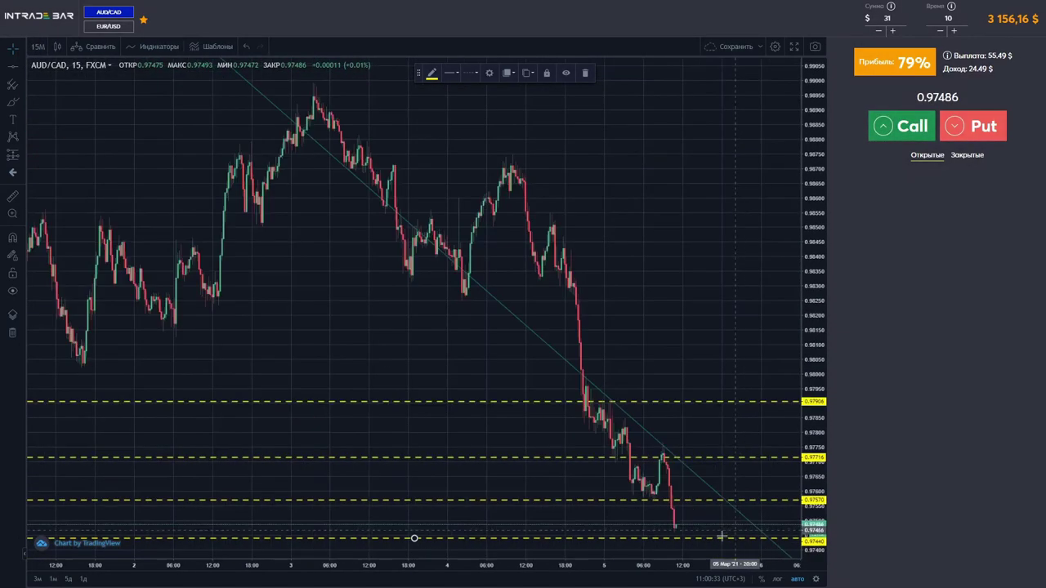
{"action": "scroll", "coordinate": [739, 535], "scroll_direction": "up", "scroll_amount": 5}
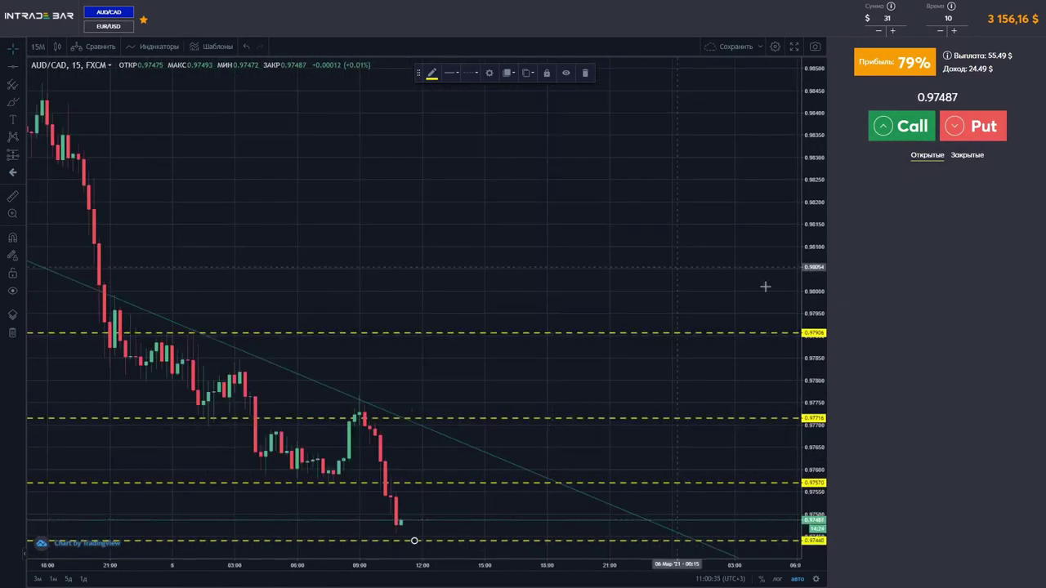
{"action": "left_click", "coordinate": [909, 125]}
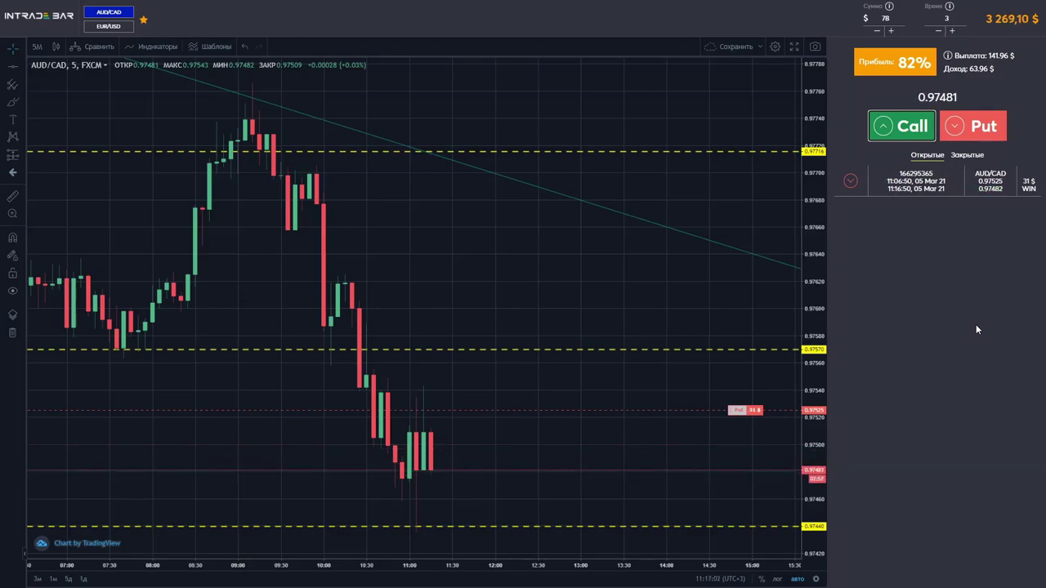
Raise the expiry to 10 and open another 31 $ Call on AUD/CAD.
{"action": "scroll", "coordinate": [716, 473], "scroll_direction": "down", "scroll_amount": 5}
{"action": "scroll", "coordinate": [616, 495], "scroll_direction": "up", "scroll_amount": 5}
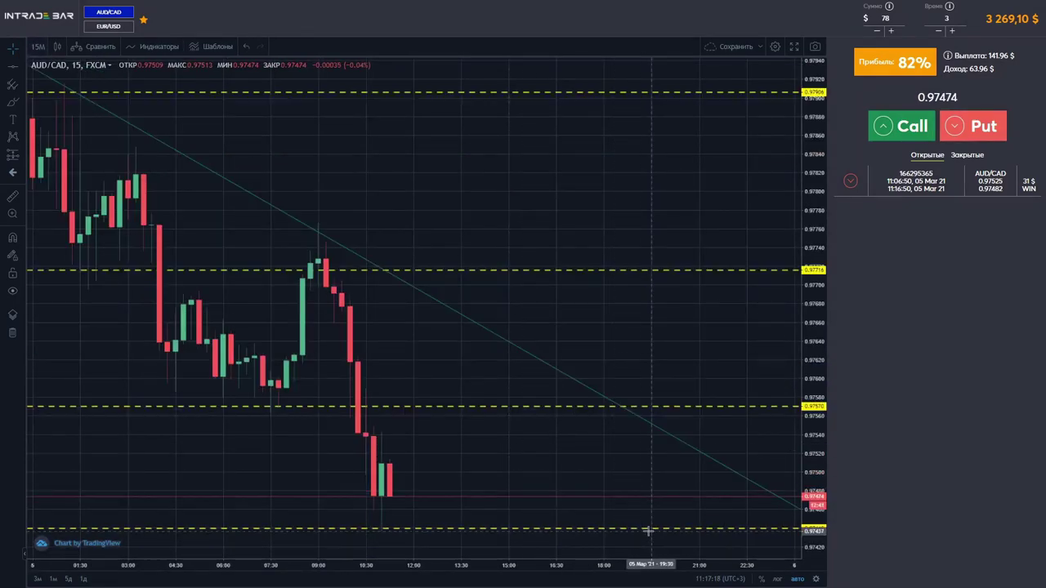
{"action": "scroll", "coordinate": [649, 531], "scroll_direction": "down", "scroll_amount": 3}
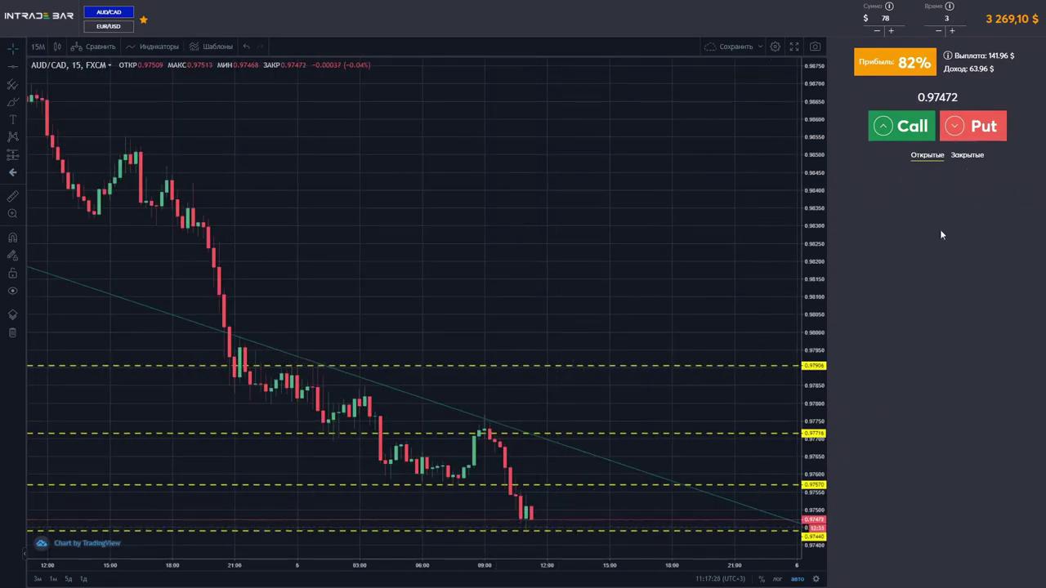
{"action": "left_click", "coordinate": [951, 31]}
{"action": "left_click", "coordinate": [901, 126]}
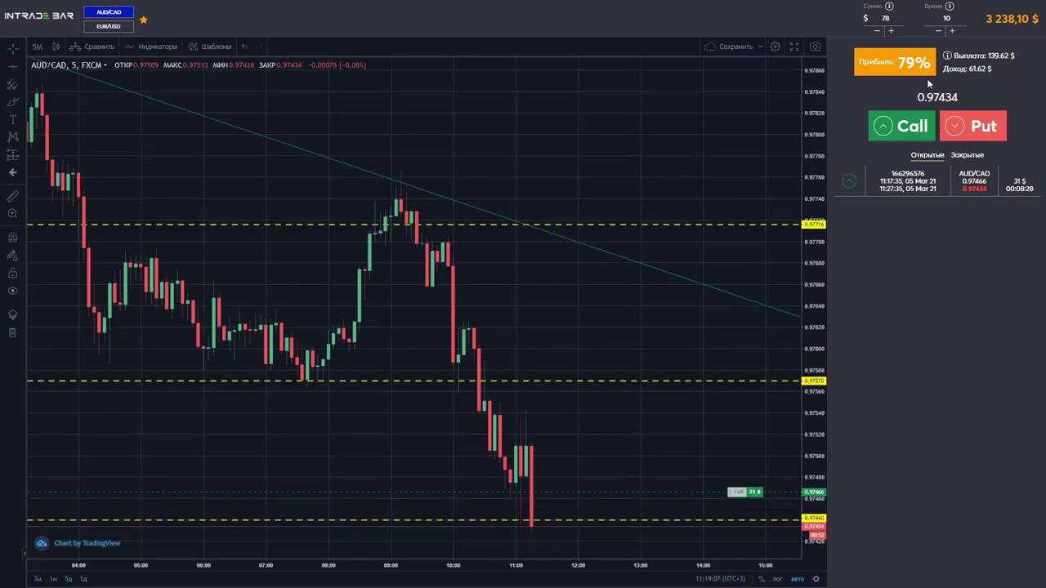
Switch the AUD/CAD chart to 1-minute candles.
{"action": "left_click", "coordinate": [37, 46]}
{"action": "left_click", "coordinate": [49, 67]}
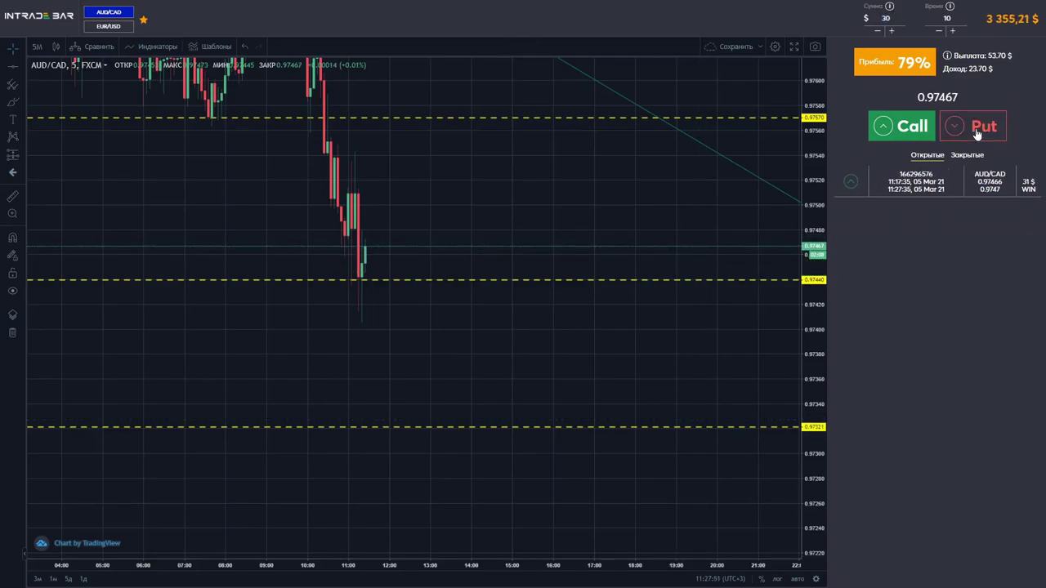
Place a 30 $ Put trade on AUD/CAD.
{"action": "left_click", "coordinate": [977, 130]}
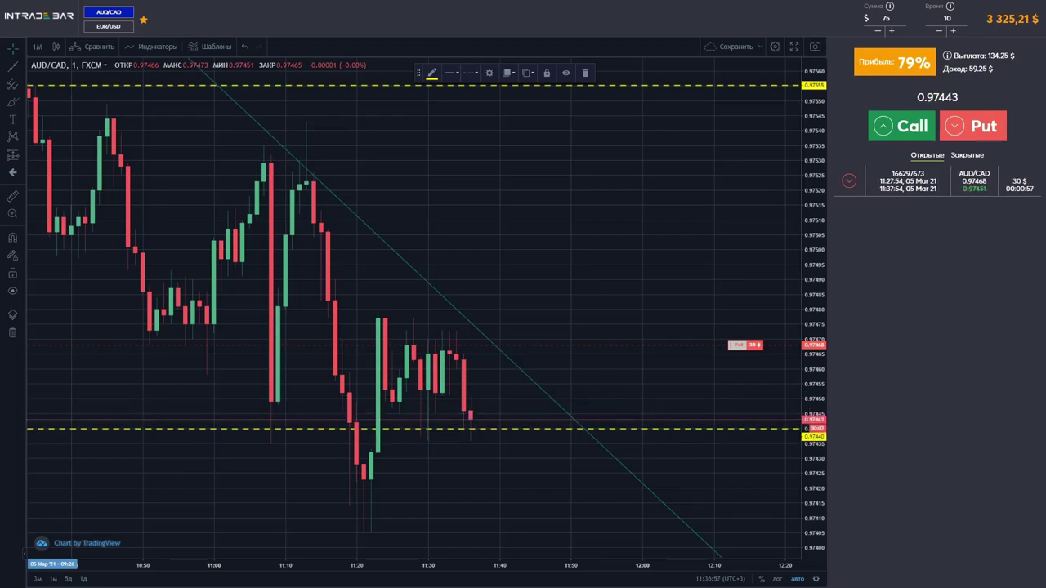
{"action": "scroll", "coordinate": [505, 424], "scroll_direction": "down", "scroll_amount": 3}
Place an 83 $ Put on AUD/CAD with 3-minute expiry, then view 5-minute candles.
{"action": "scroll", "coordinate": [505, 423], "scroll_direction": "up", "scroll_amount": 2}
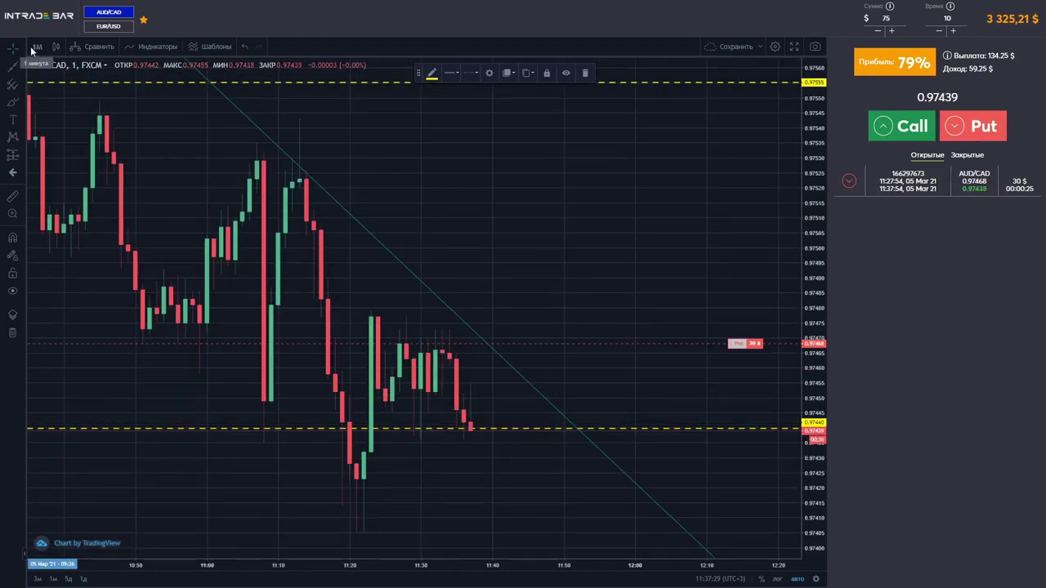
{"action": "scroll", "coordinate": [406, 512], "scroll_direction": "down", "scroll_amount": 5}
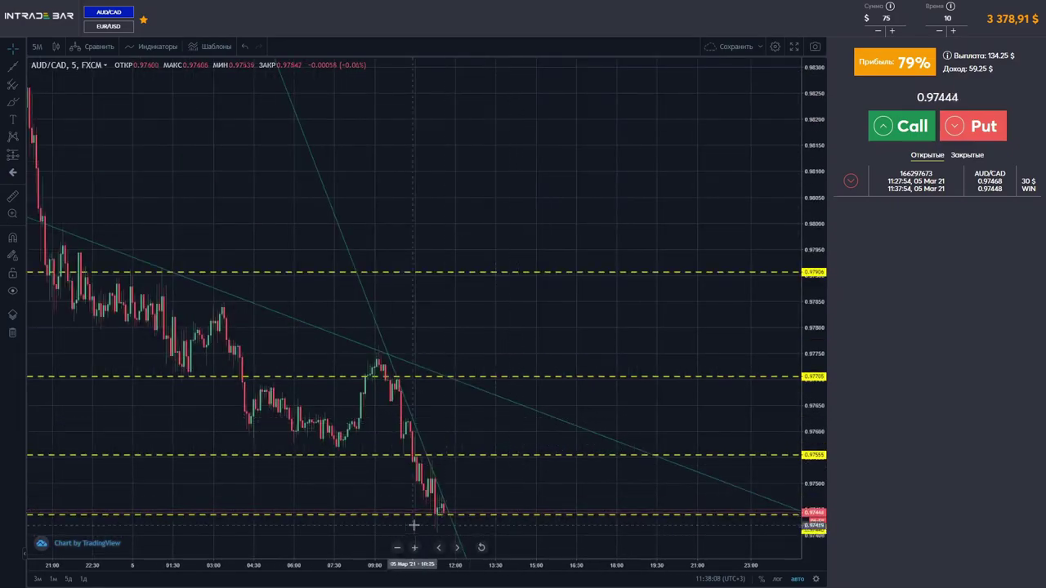
{"action": "scroll", "coordinate": [406, 513], "scroll_direction": "up", "scroll_amount": 5}
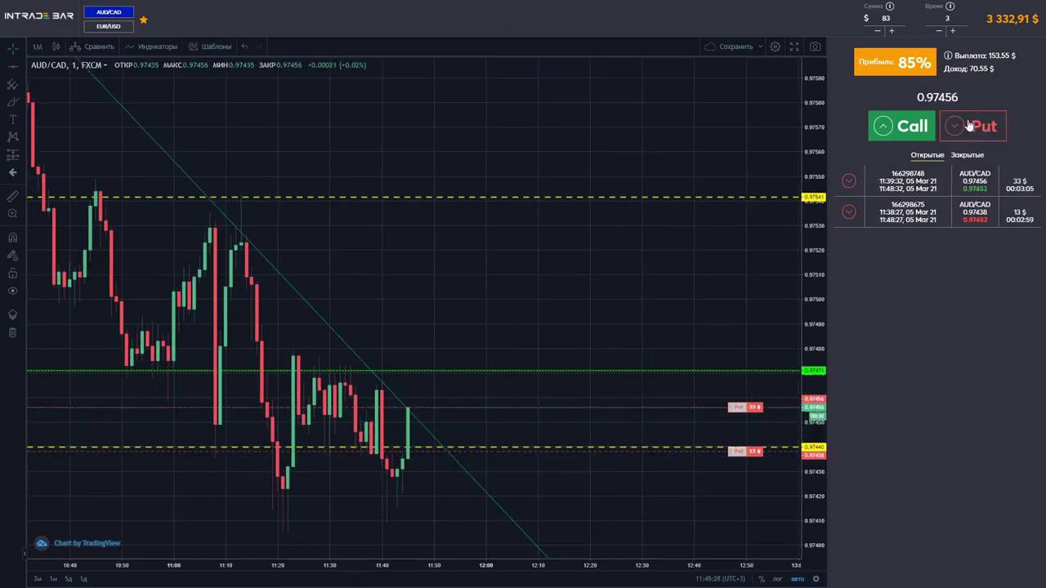
{"action": "left_click", "coordinate": [972, 126]}
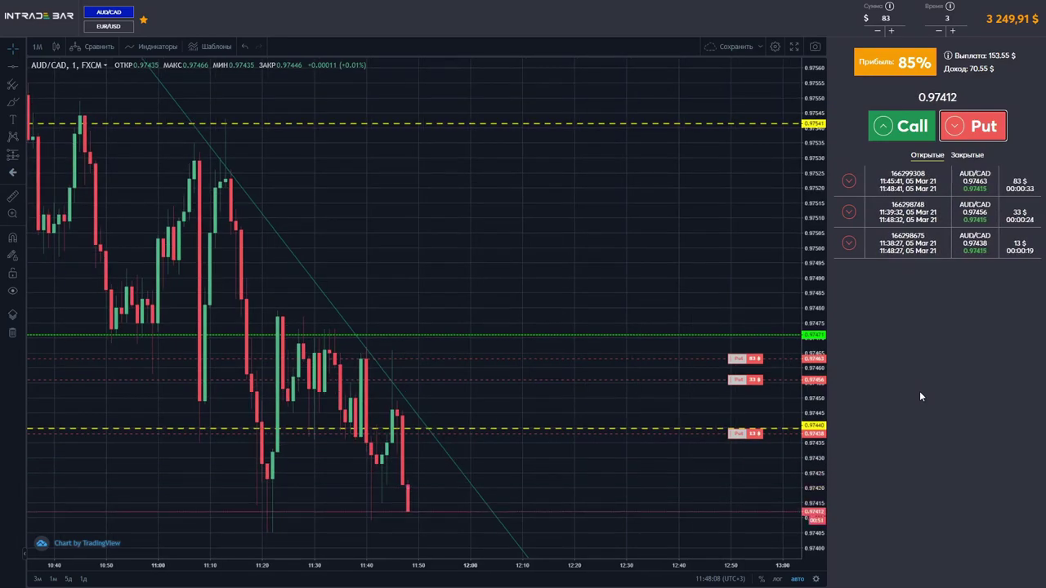
{"action": "left_click", "coordinate": [36, 46]}
{"action": "left_click", "coordinate": [61, 106]}
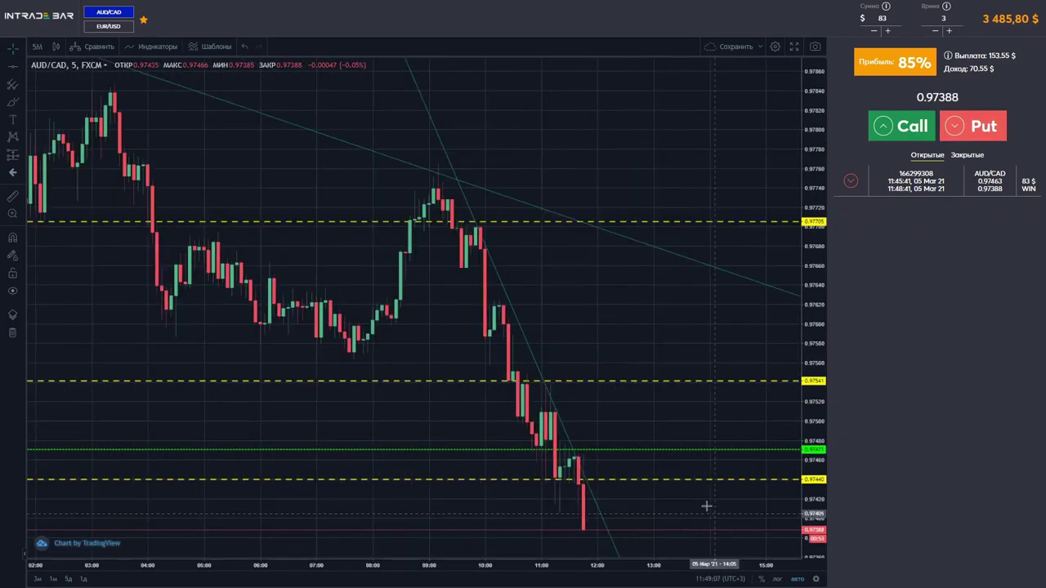
Switch the chart back to 1-minute candles.
{"action": "left_click", "coordinate": [35, 46]}
{"action": "left_click", "coordinate": [40, 63]}
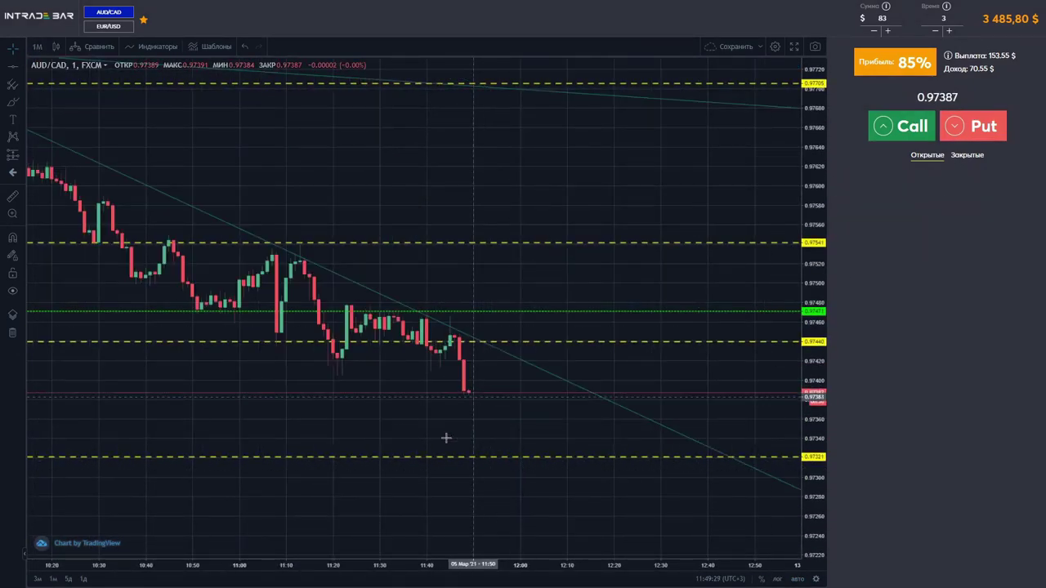
{"action": "scroll", "coordinate": [444, 429], "scroll_direction": "up", "scroll_amount": 1}
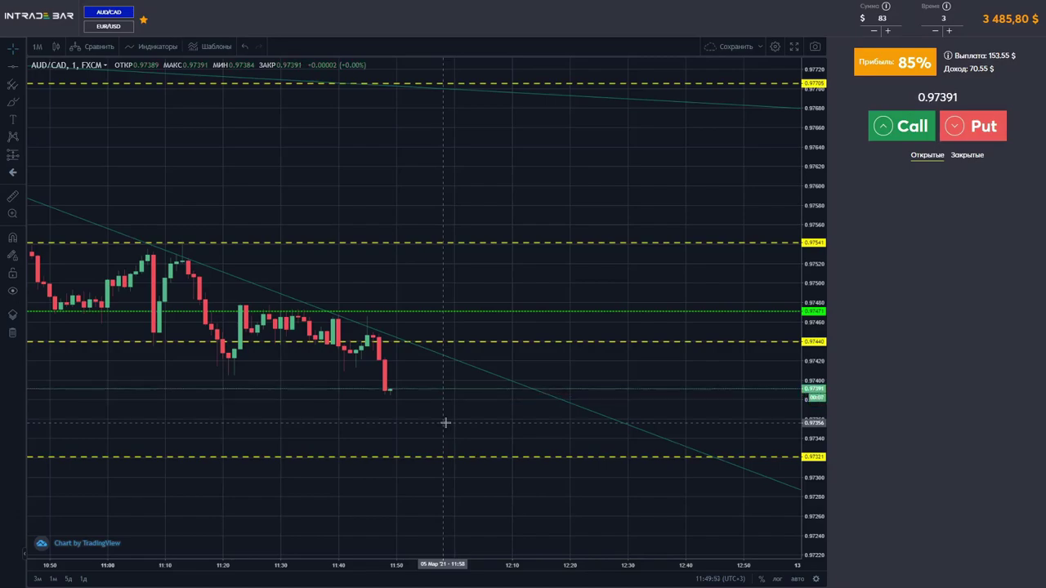
{"action": "scroll", "coordinate": [402, 396], "scroll_direction": "up", "scroll_amount": 2}
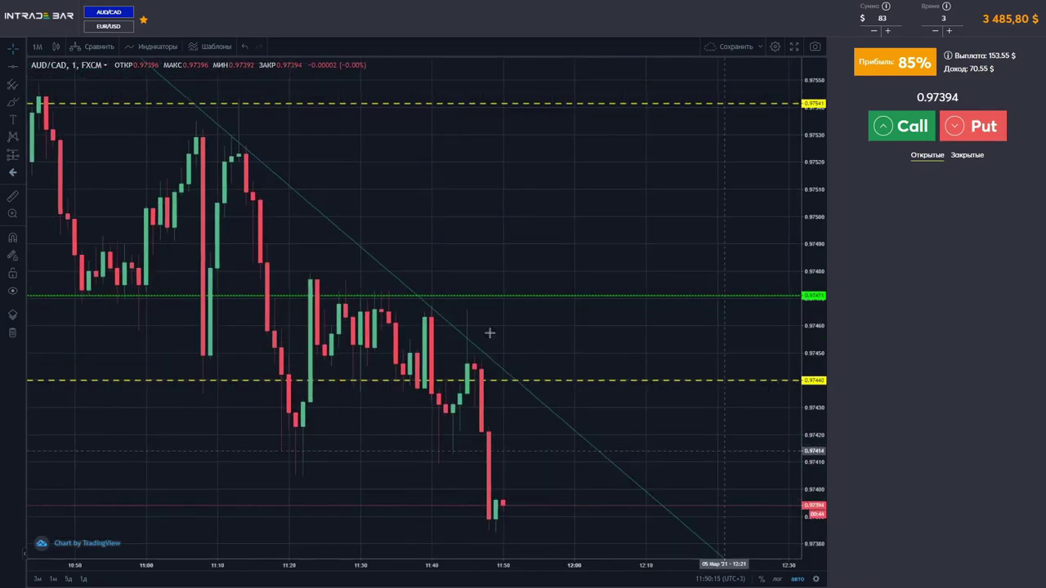
Lower the yellow level from 0.97440 to 0.97422 and place 14 $ and 35 $ Puts.
{"action": "left_click_drag", "start_coordinate": [488, 323], "coordinate": [506, 429]}
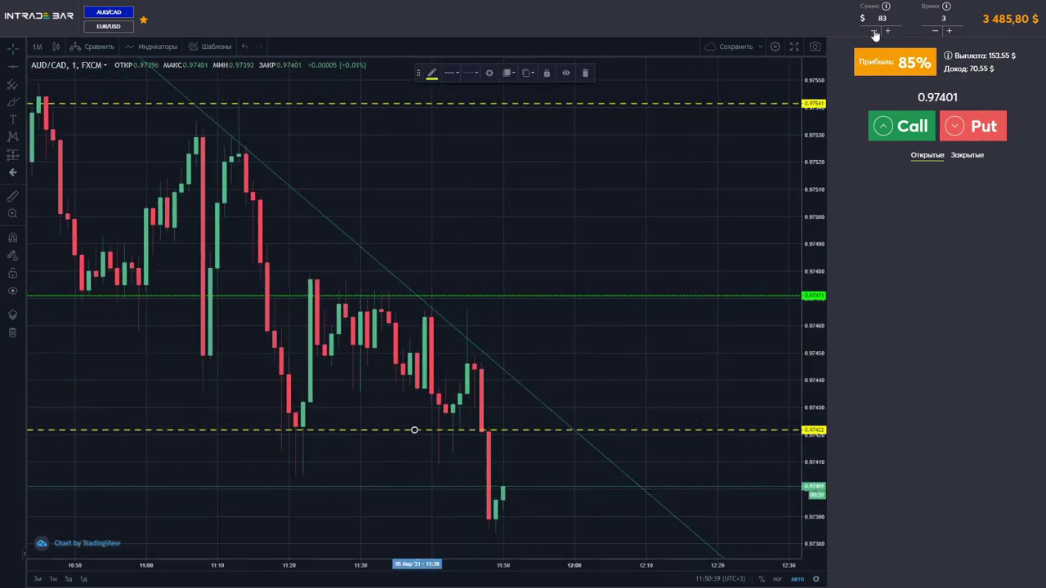
{"action": "left_click", "coordinate": [972, 127]}
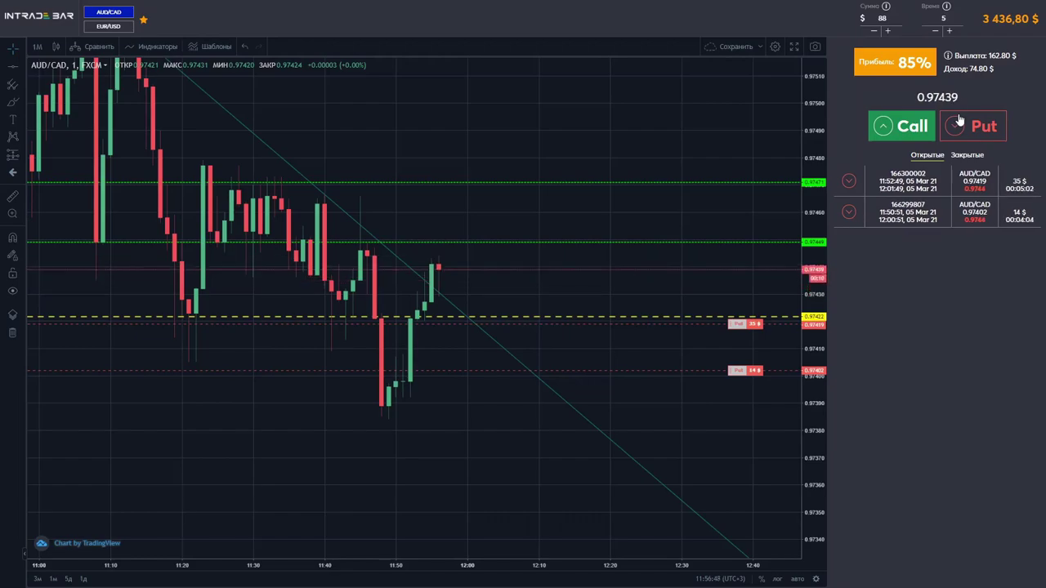
{"action": "left_click", "coordinate": [960, 121]}
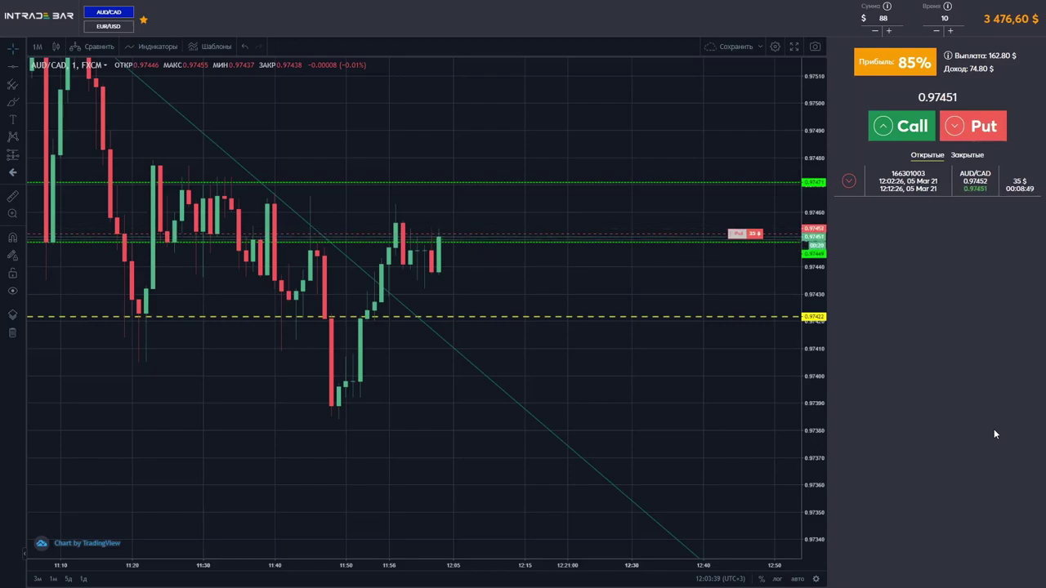
Scroll the AUD/CAD chart view while the 35 $ Put runs.
{"action": "scroll", "coordinate": [634, 401], "scroll_direction": "down", "scroll_amount": 2}
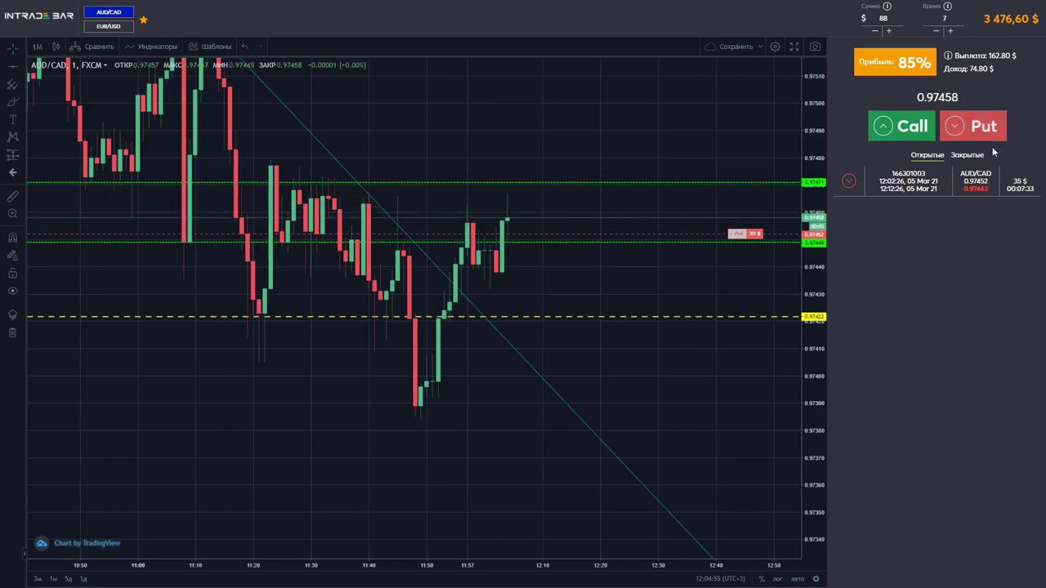
Open an 88 $ Put on AUD/CAD, enter 220 as the stake, and add a level at 0.97500.
{"action": "left_click", "coordinate": [973, 126]}
{"action": "type", "text": "220"}
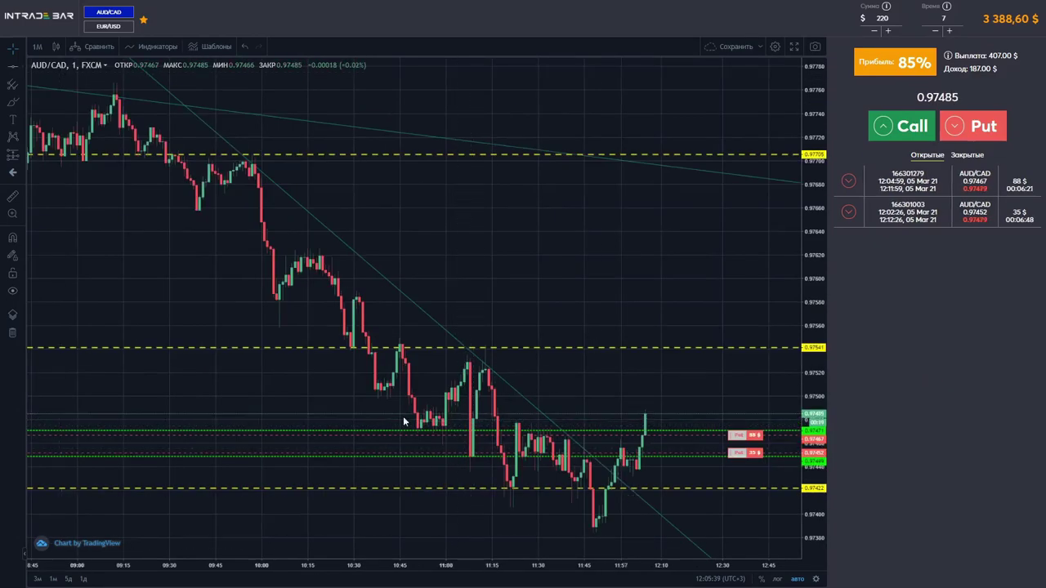
{"action": "left_click", "coordinate": [414, 216]}
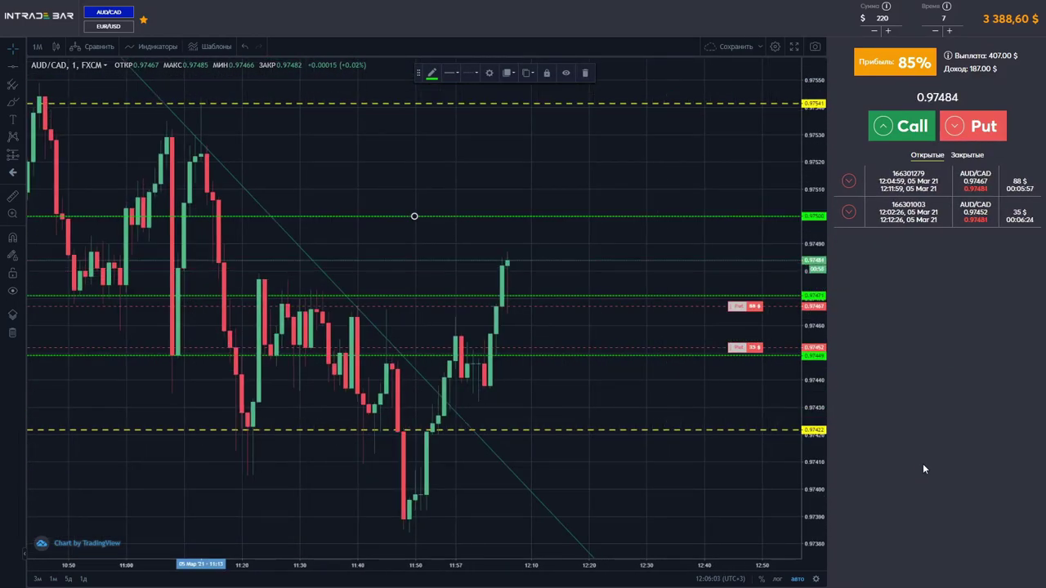